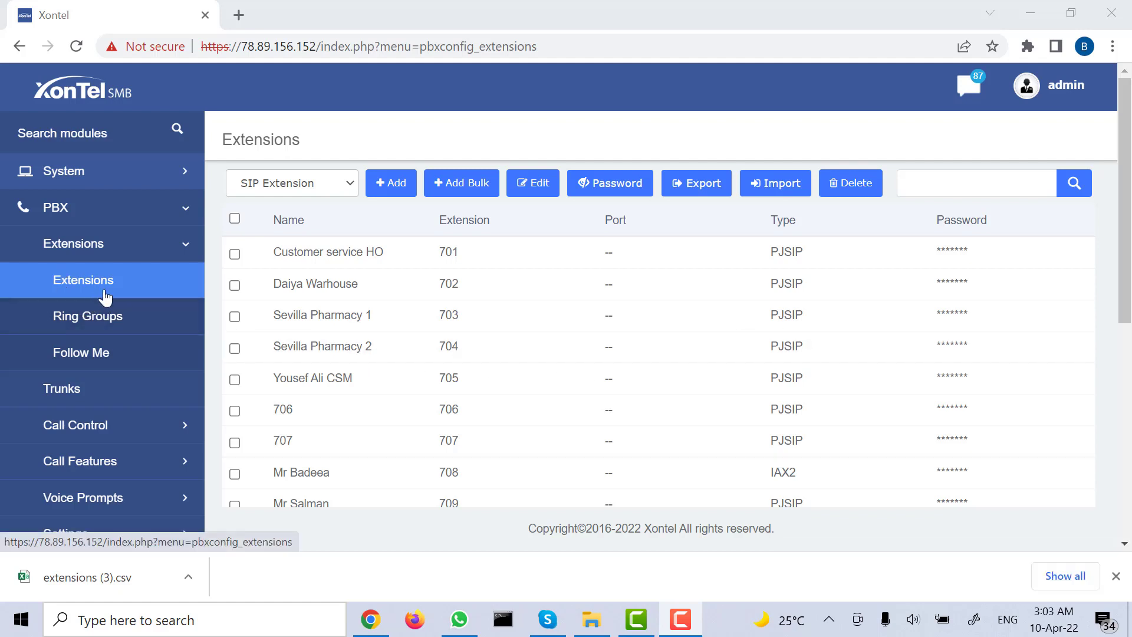
- Open the advanced settings of extension 701 and find the IP restriction option by searching the page for "rest"
double_click(371, 255)
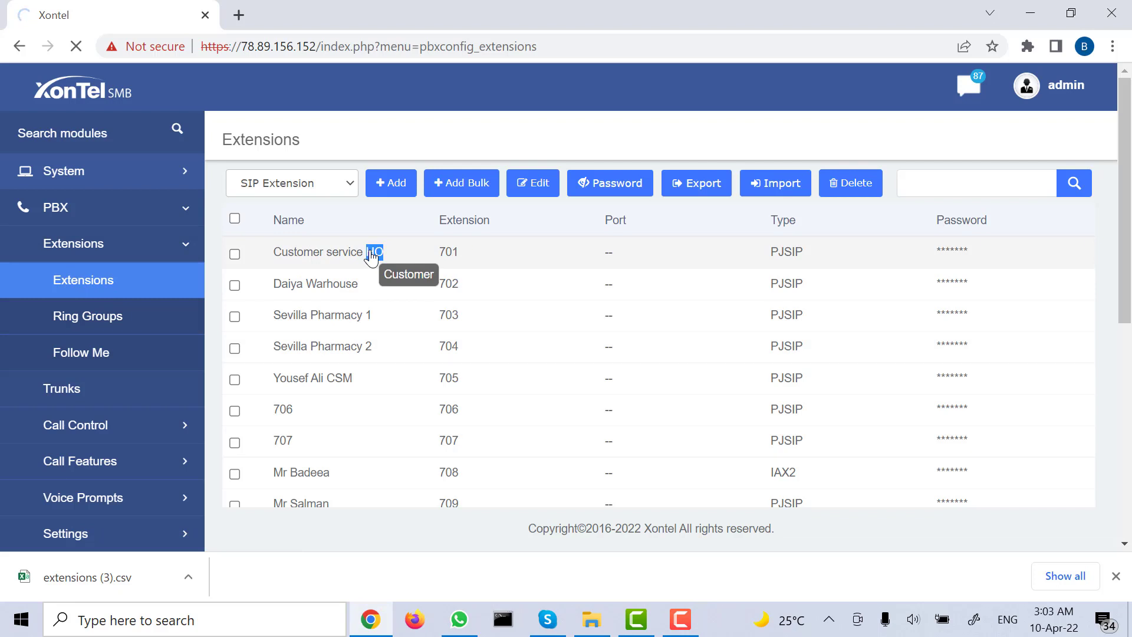
left_click(342, 193)
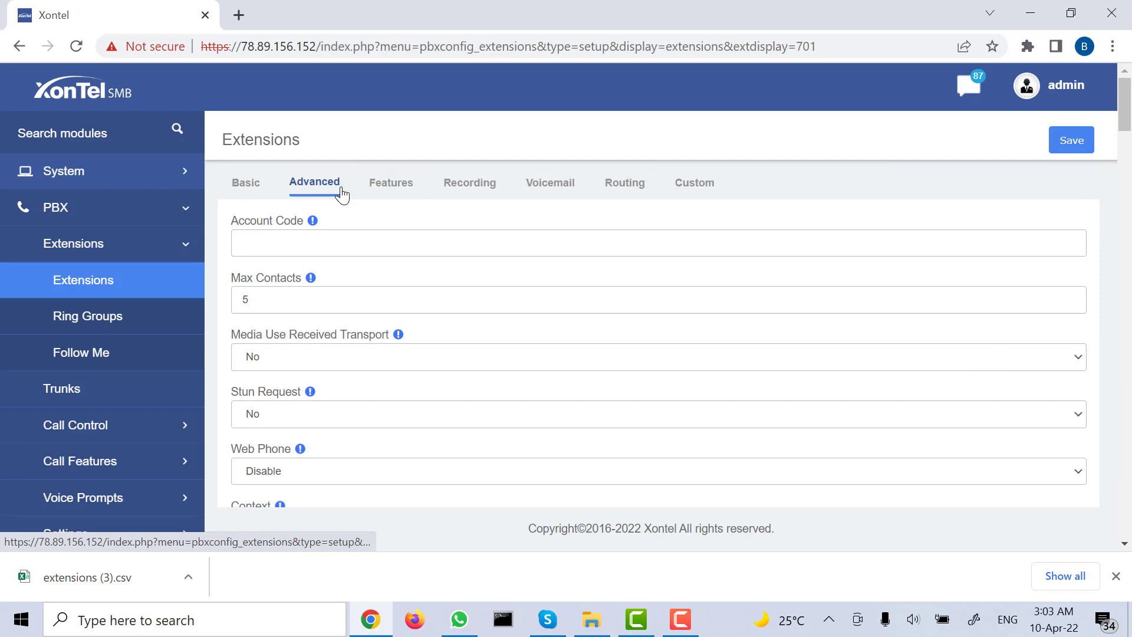
key("ctrl+f")
type("rest")
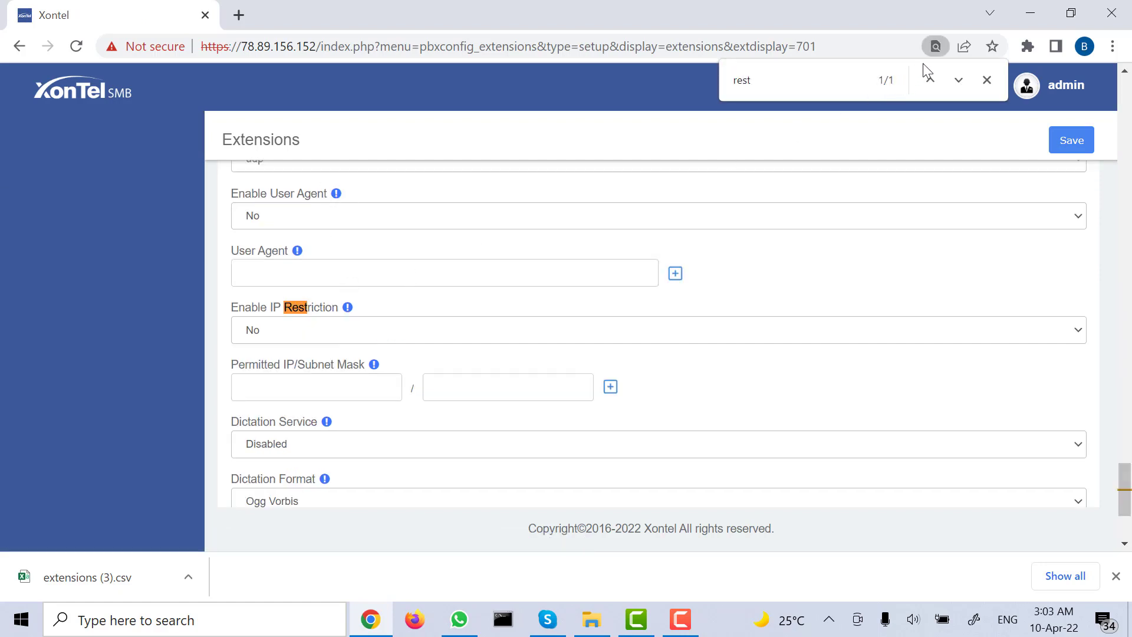
left_click(986, 80)
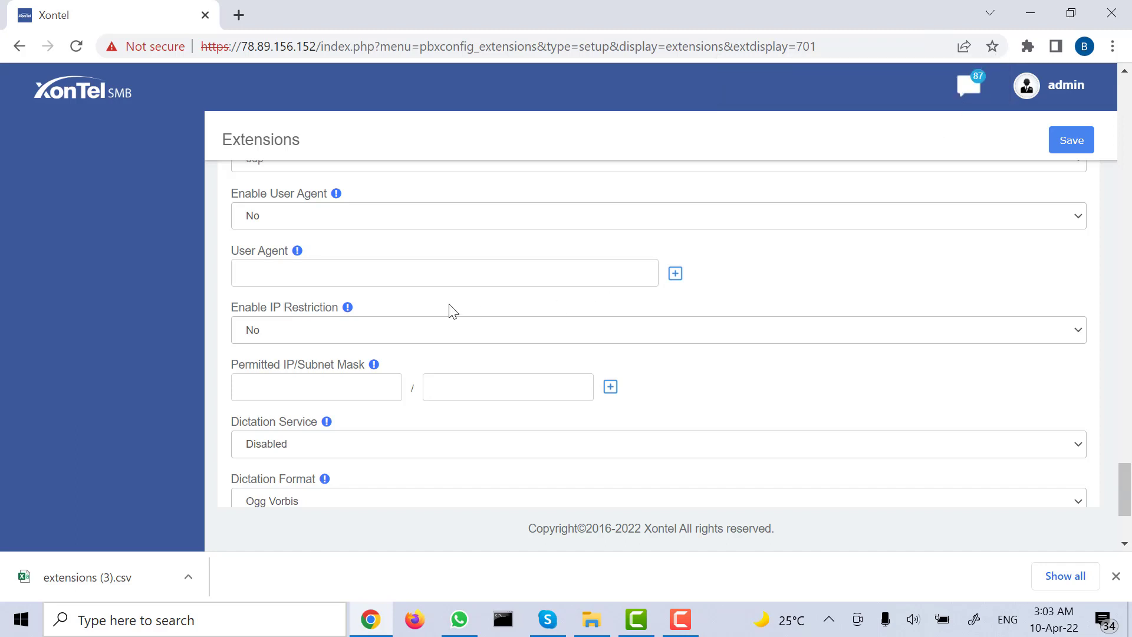
- Enable IP restriction for the extension and enter 0.0.0.0 as both the permitted IP and the subnet mask
left_click(274, 337)
left_click(268, 352)
type("0.0.0.0")
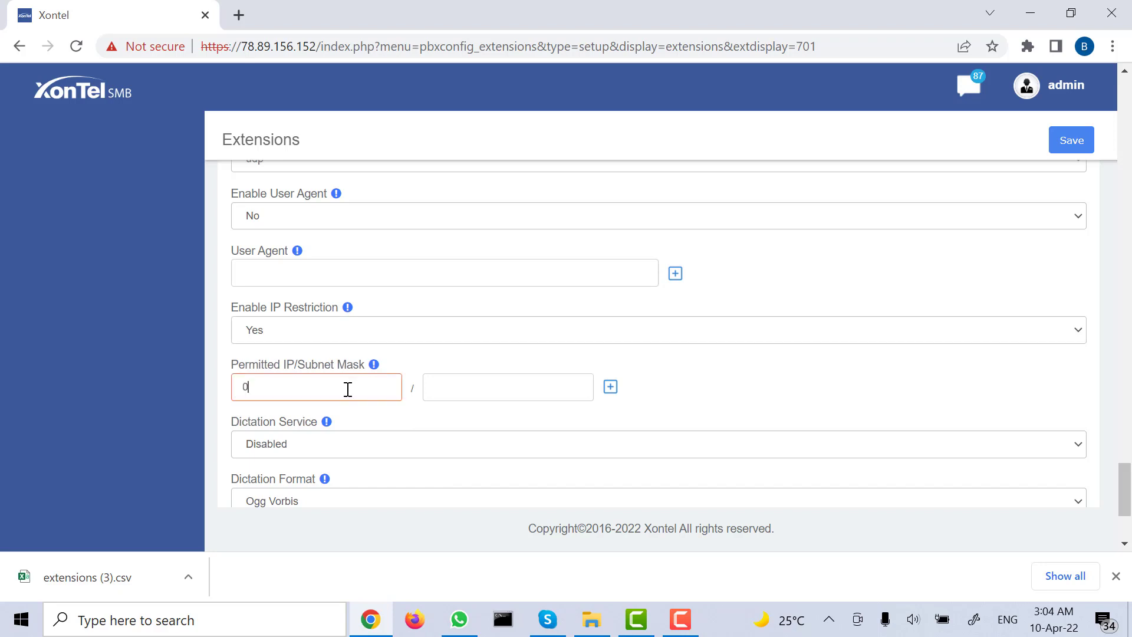
left_click(474, 389)
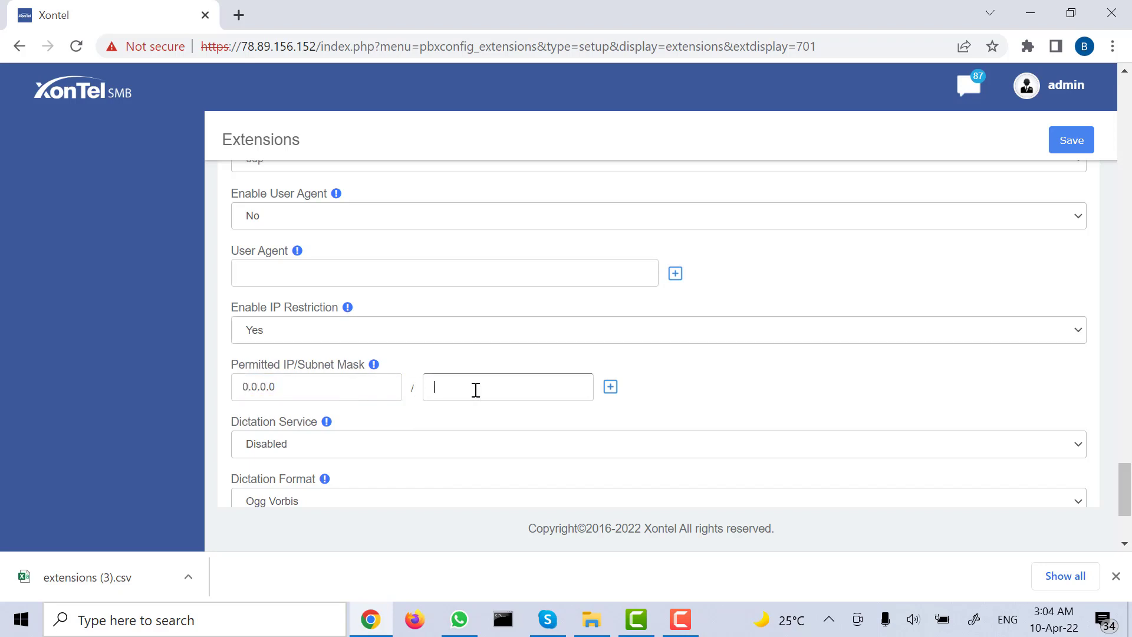
type("0.0.0.0")
left_click(310, 383)
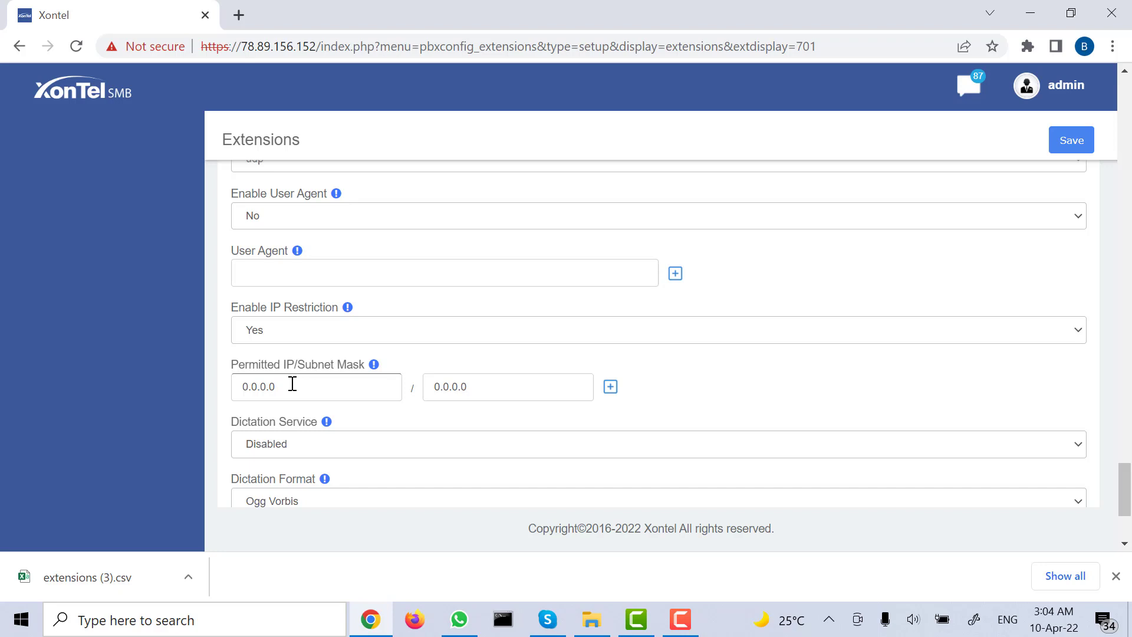
double_click(291, 384)
- Add a second permitted IP row and change the first row to 192.168.8.0 with subnet mask 255.255.255.0
left_click(610, 387)
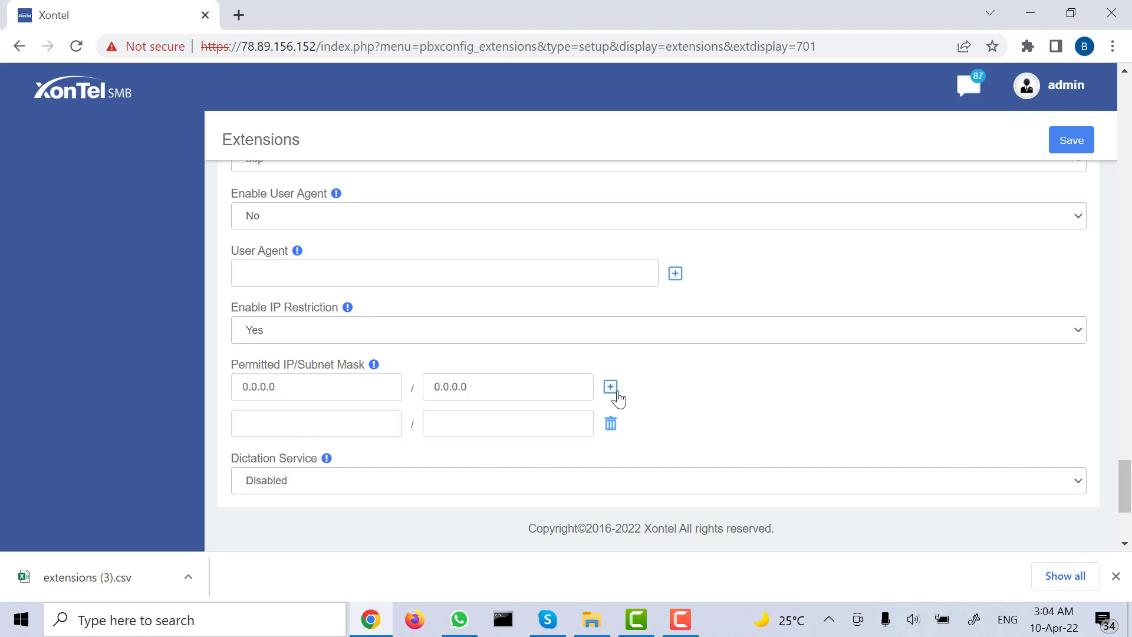
left_click(307, 384)
double_click(306, 384)
type("19")
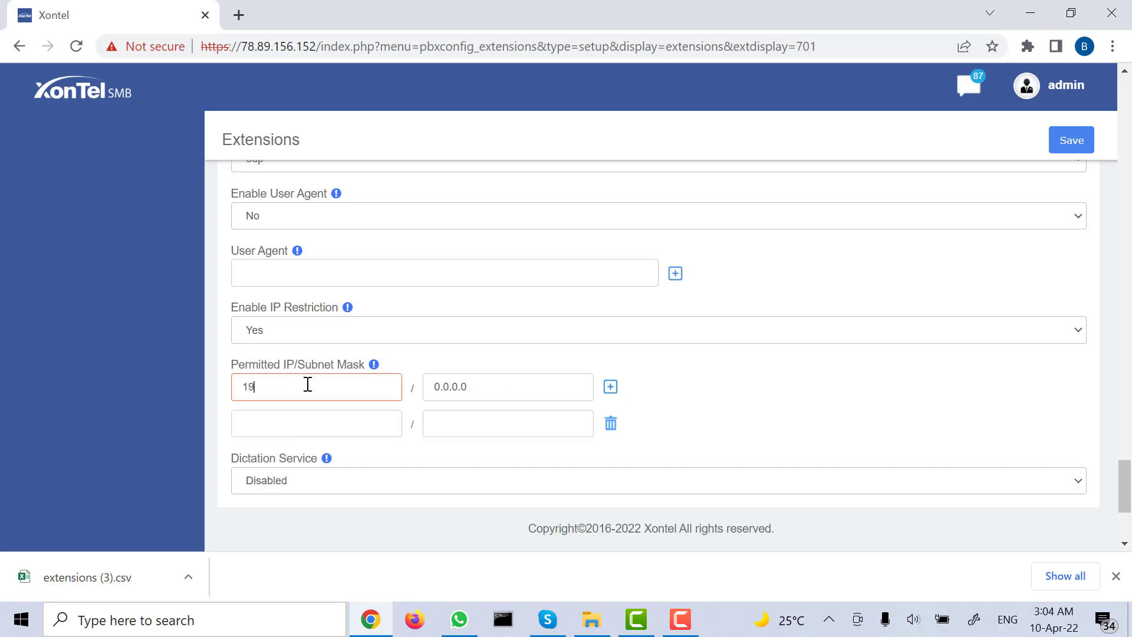
type("2.168.8.0")
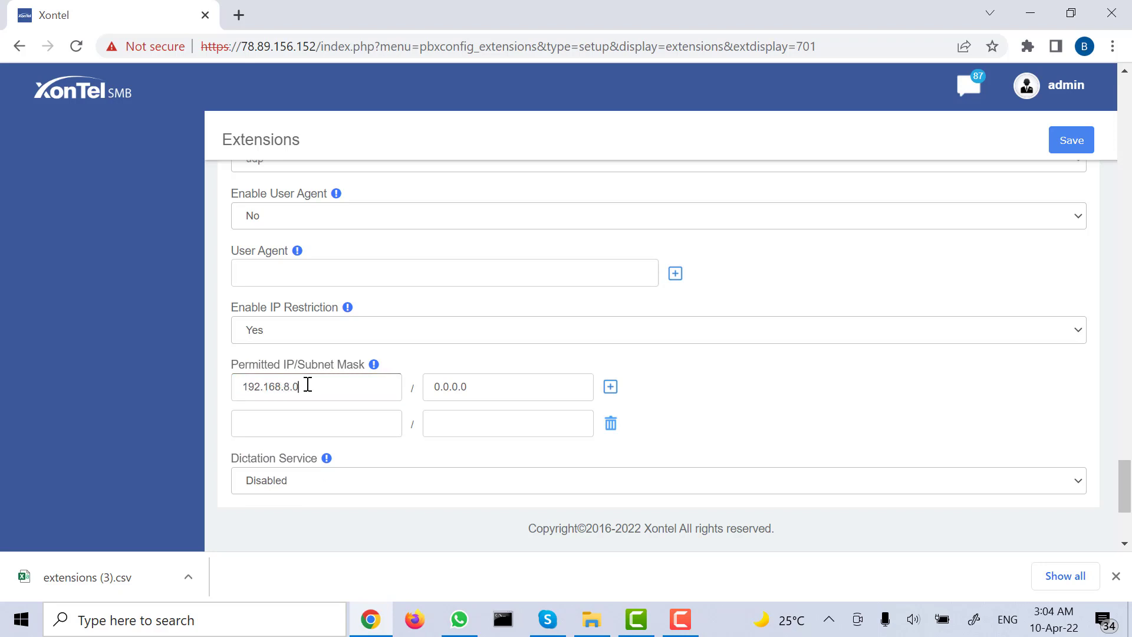
left_click(439, 394)
double_click(467, 391)
type("22")
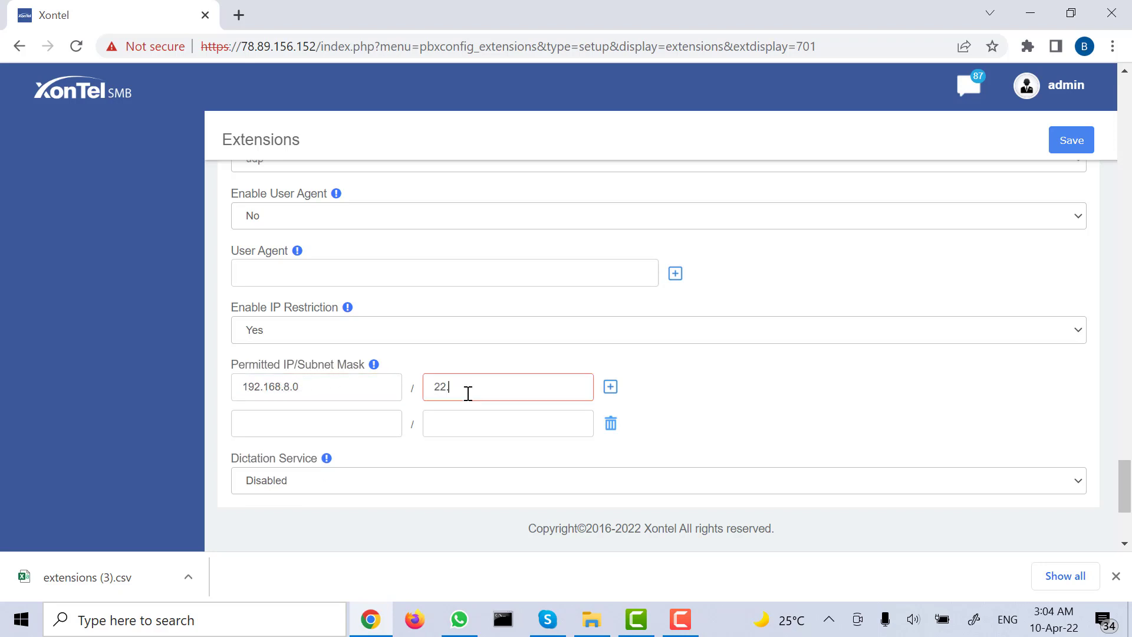
key("BackSpace")
type("55.255.255.0")
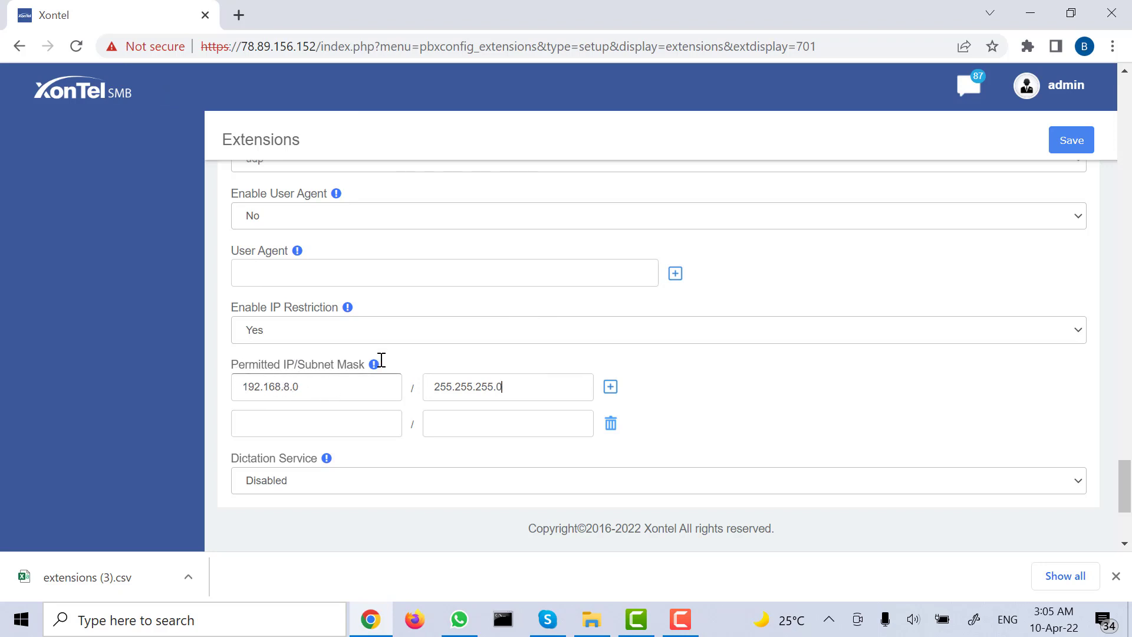
- Fill the second permitted IP row with 78.89.170.173 and subnet mask 255.255.255.0
left_click(351, 431)
type("78.")
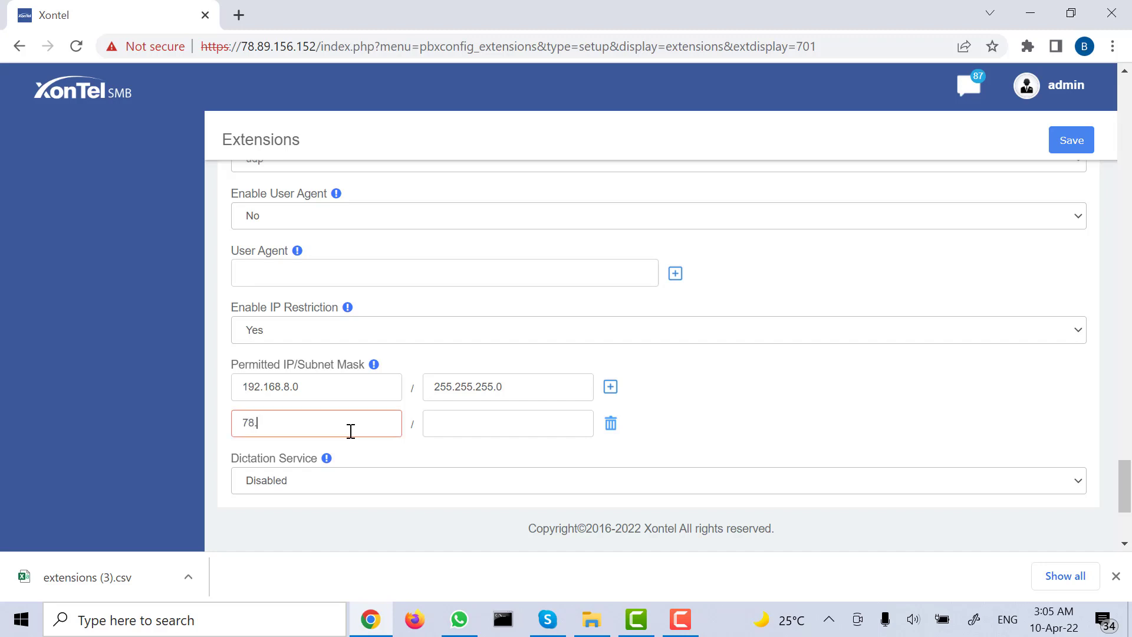
type("89.170.173")
left_click(483, 427)
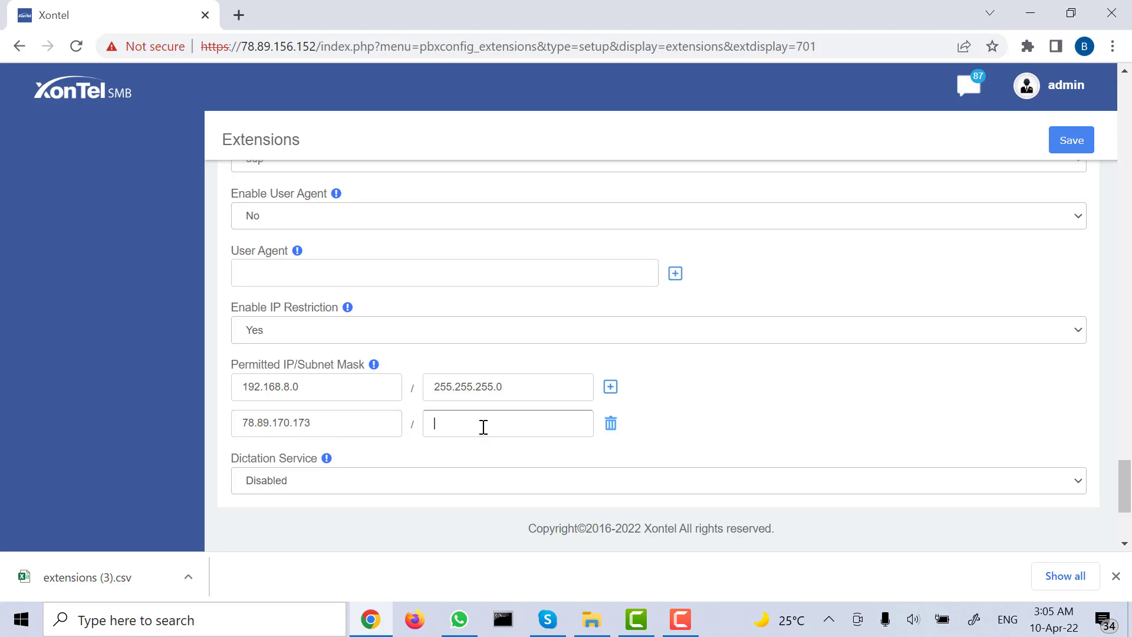
type("255.255.255.0")
- Search the modules for "fail", open Fail2Ban and view its whitelist and blacklist
scroll(534, 373, "up", 15)
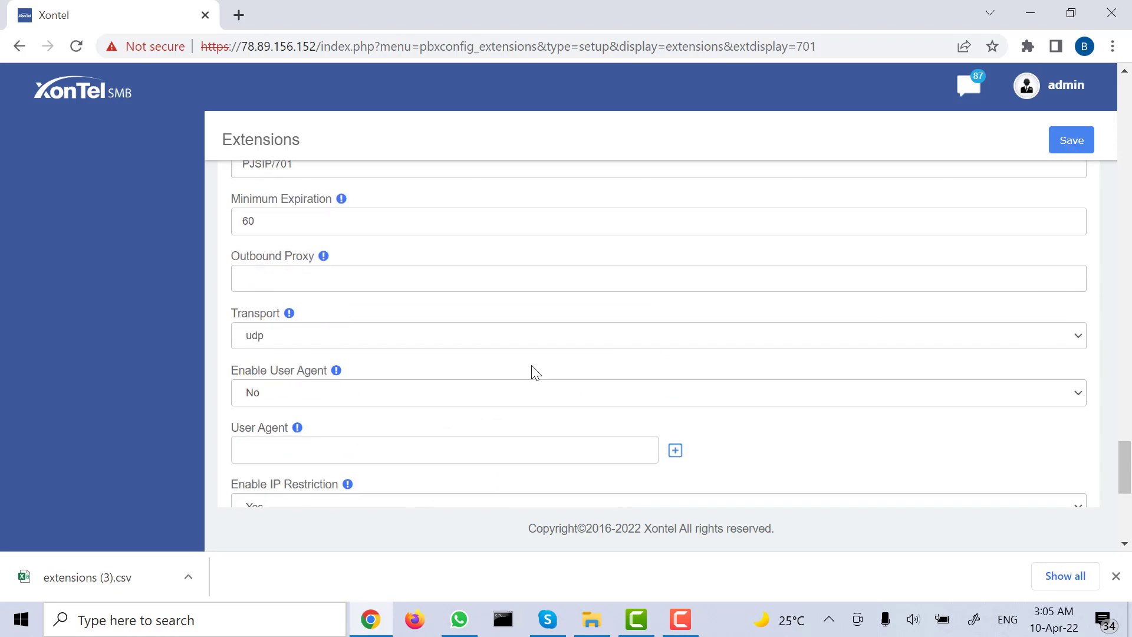
scroll(538, 365, "up", 15)
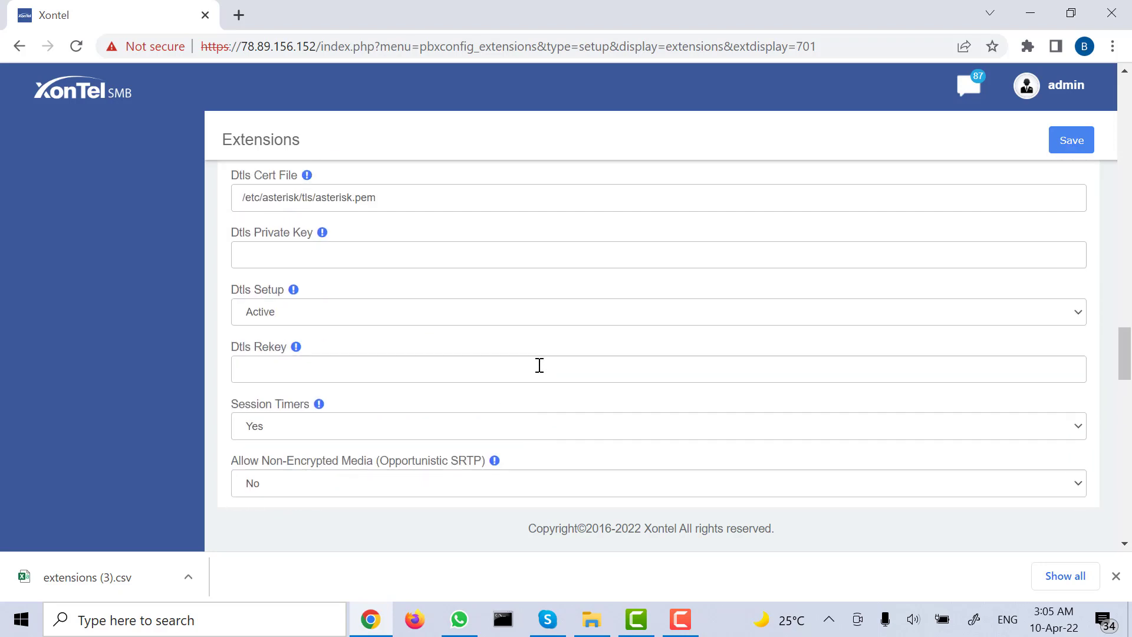
scroll(548, 370, "up", 15)
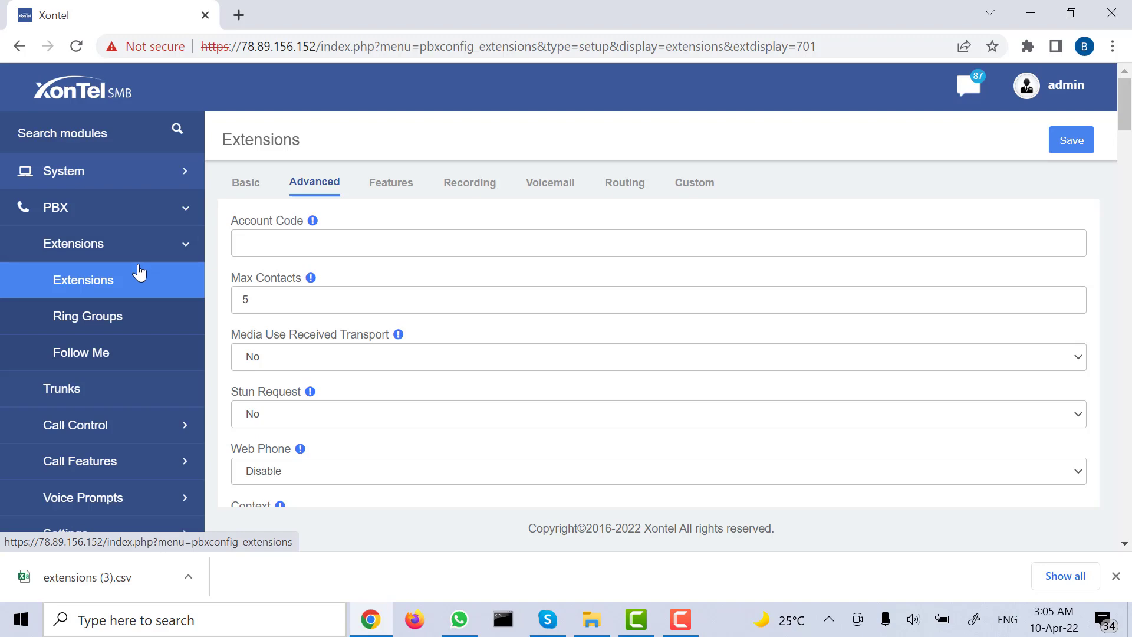
left_click(89, 141)
type("failb")
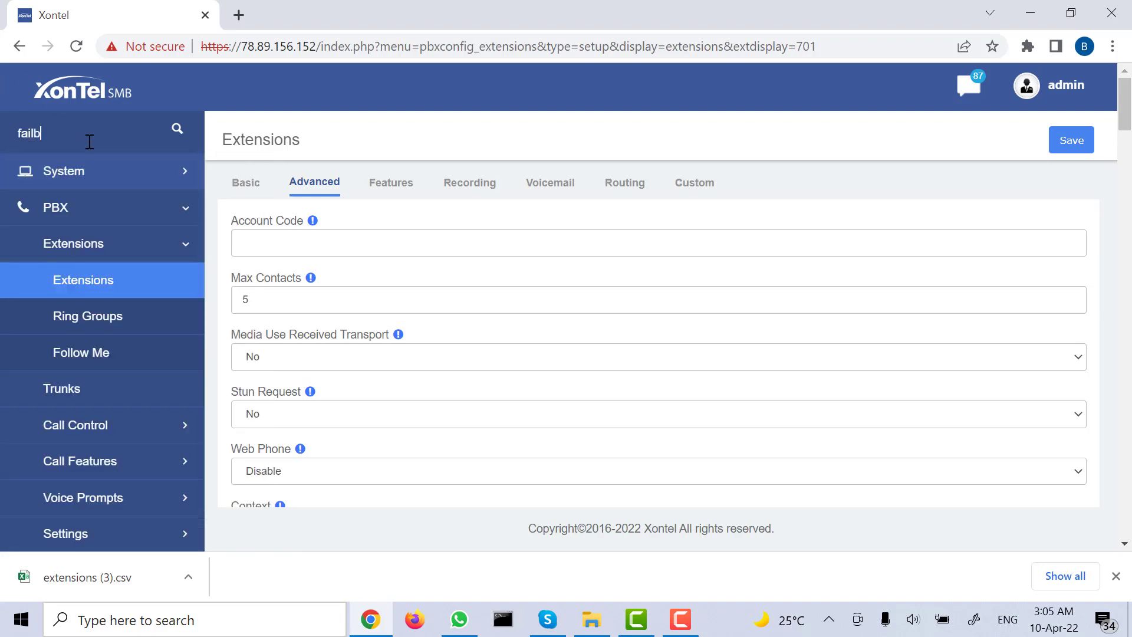
key("BackSpace")
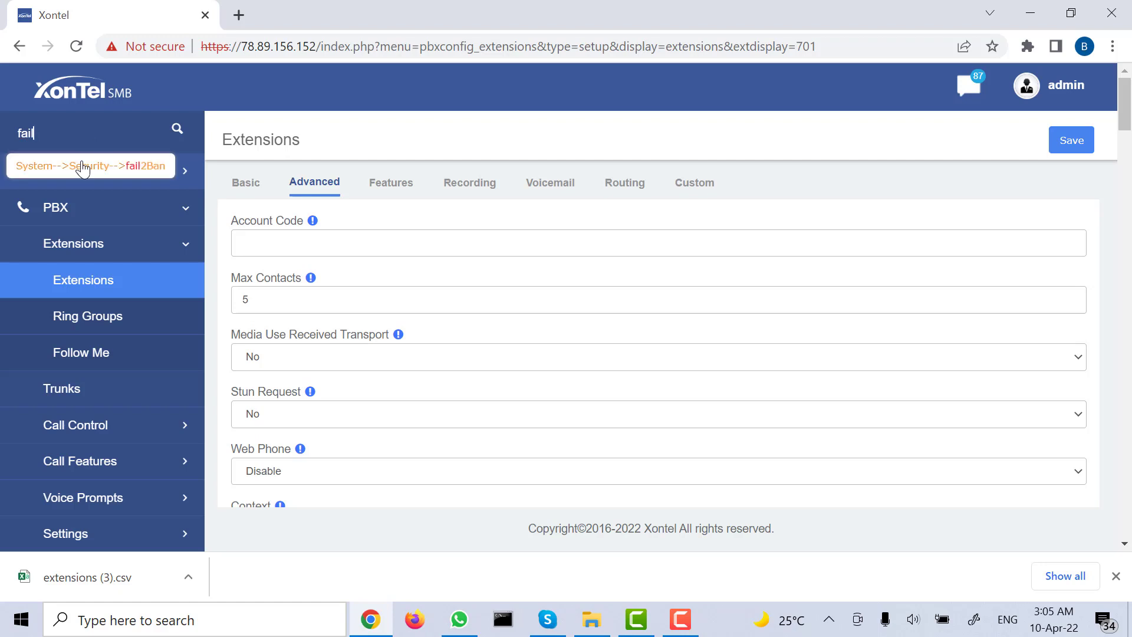
left_click(81, 166)
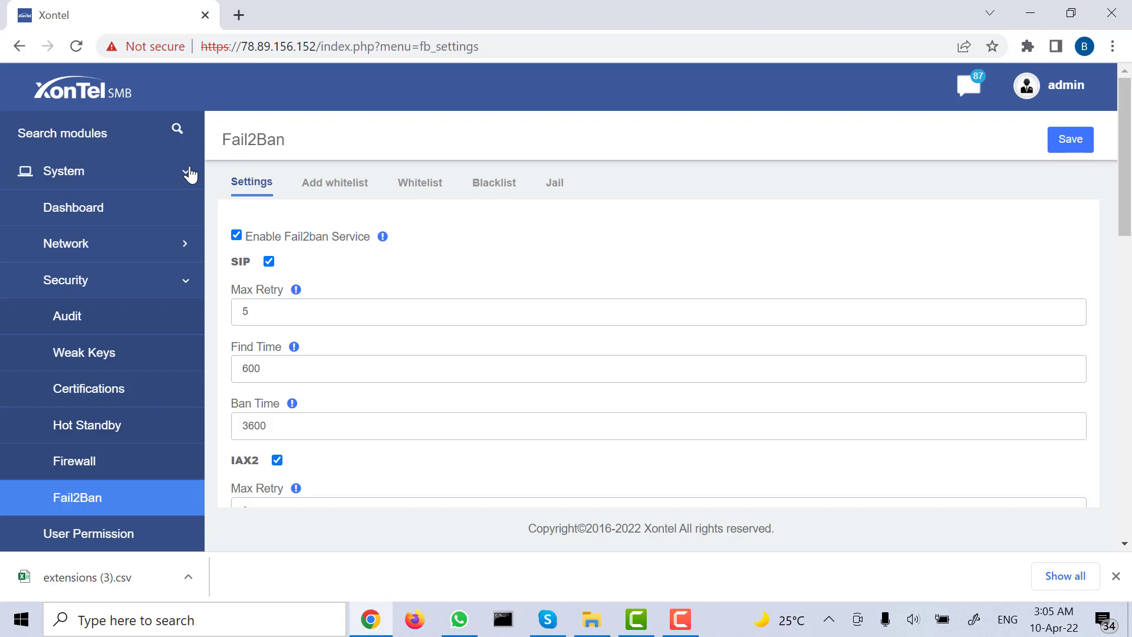
left_click(393, 183)
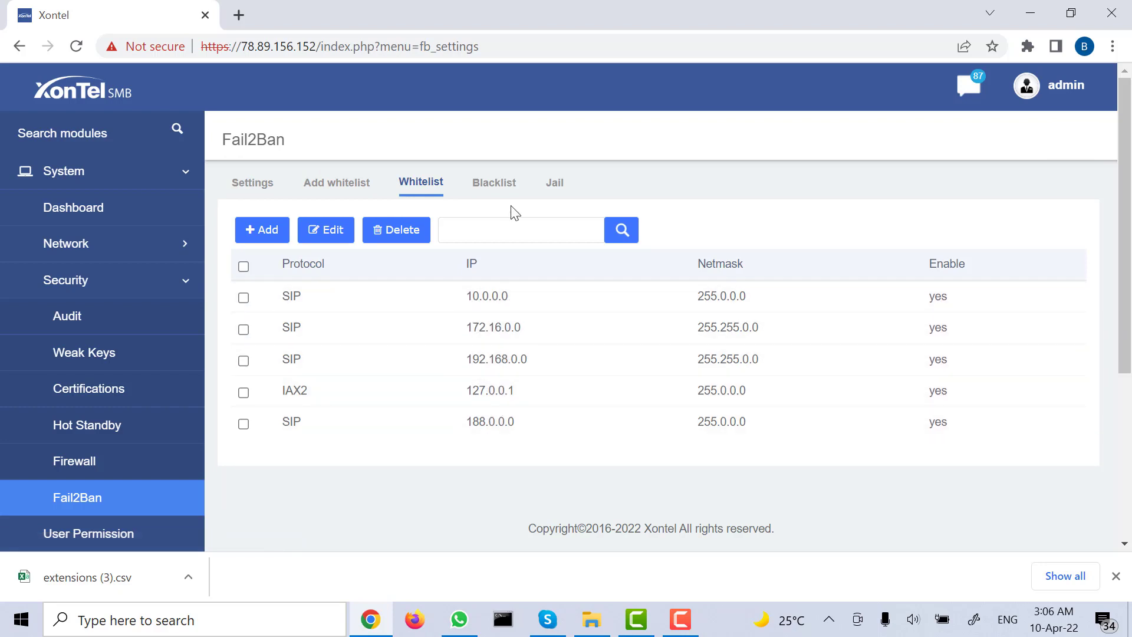
left_click(510, 187)
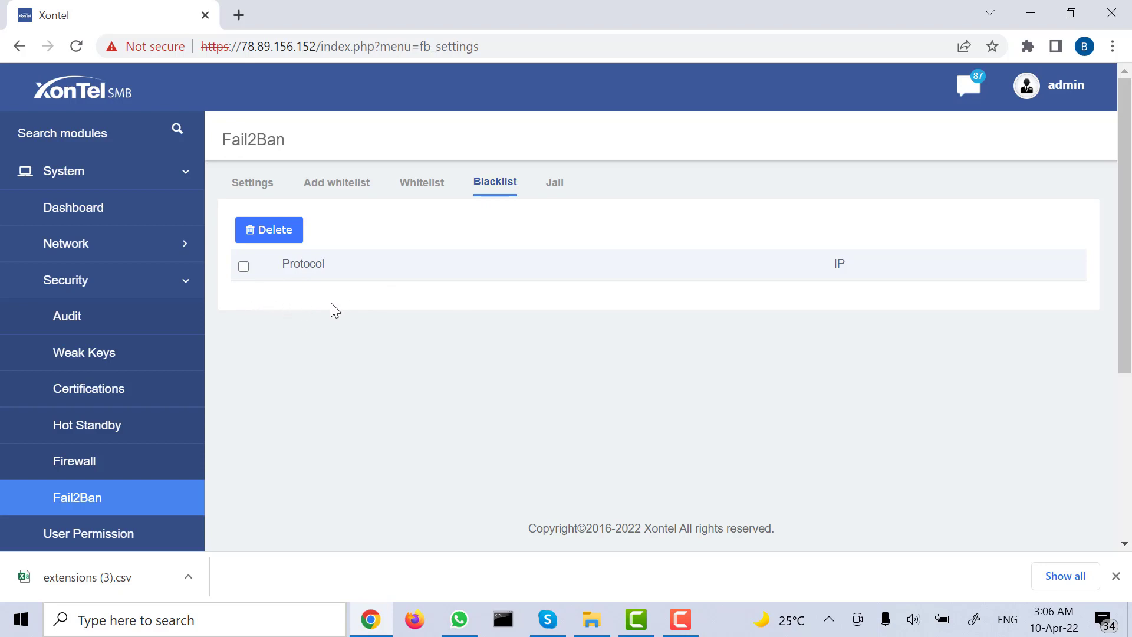
left_click(680, 619)
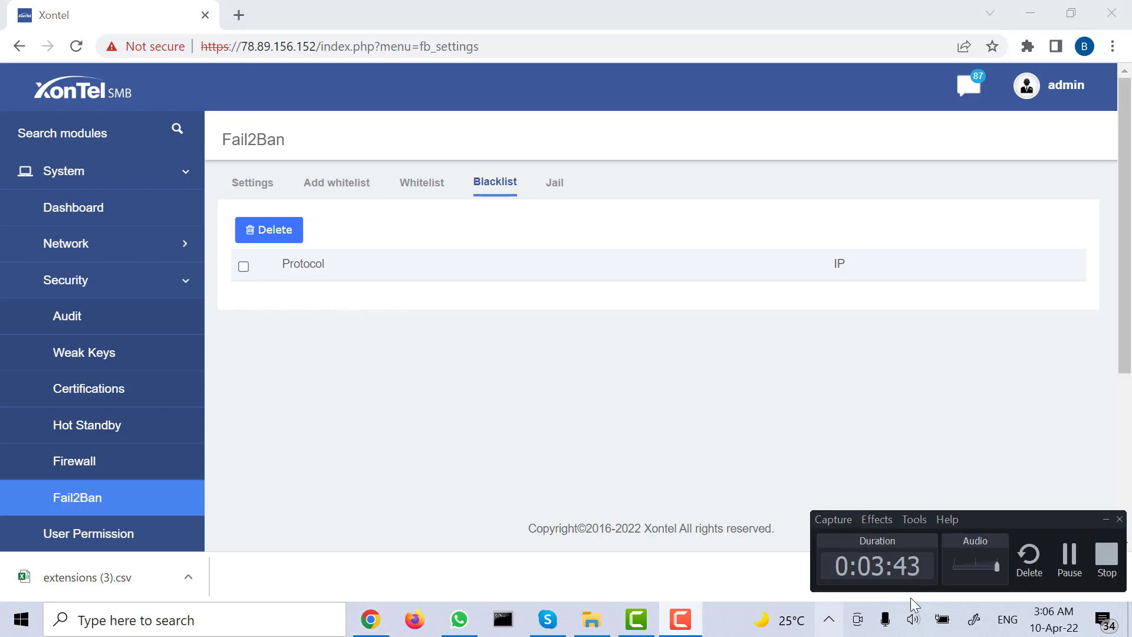
left_click(985, 517)
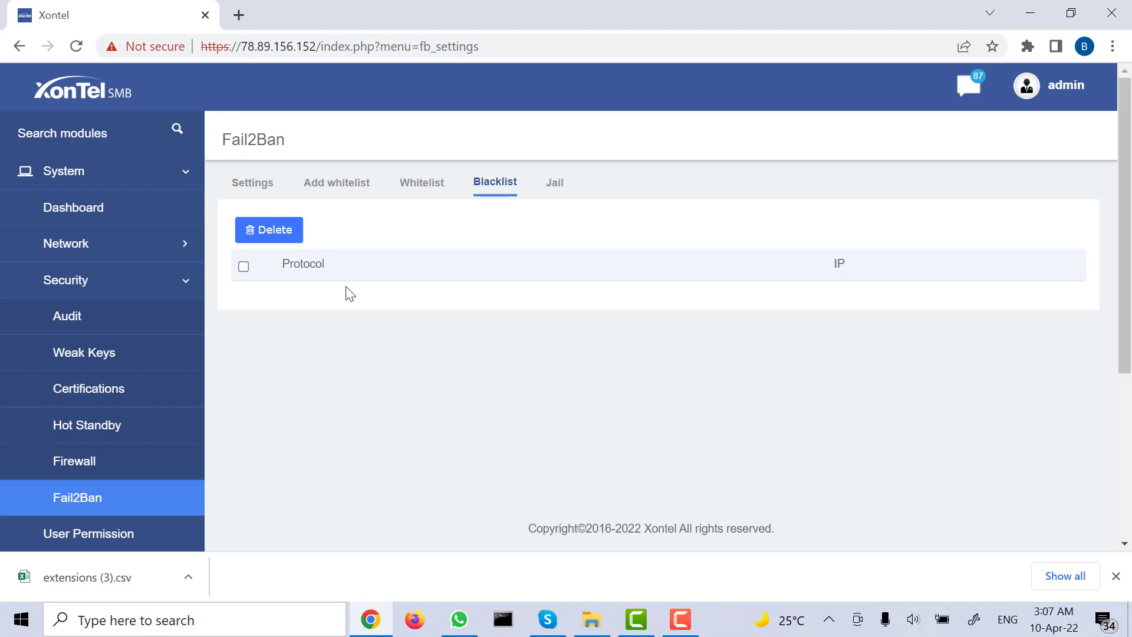
left_click(680, 619)
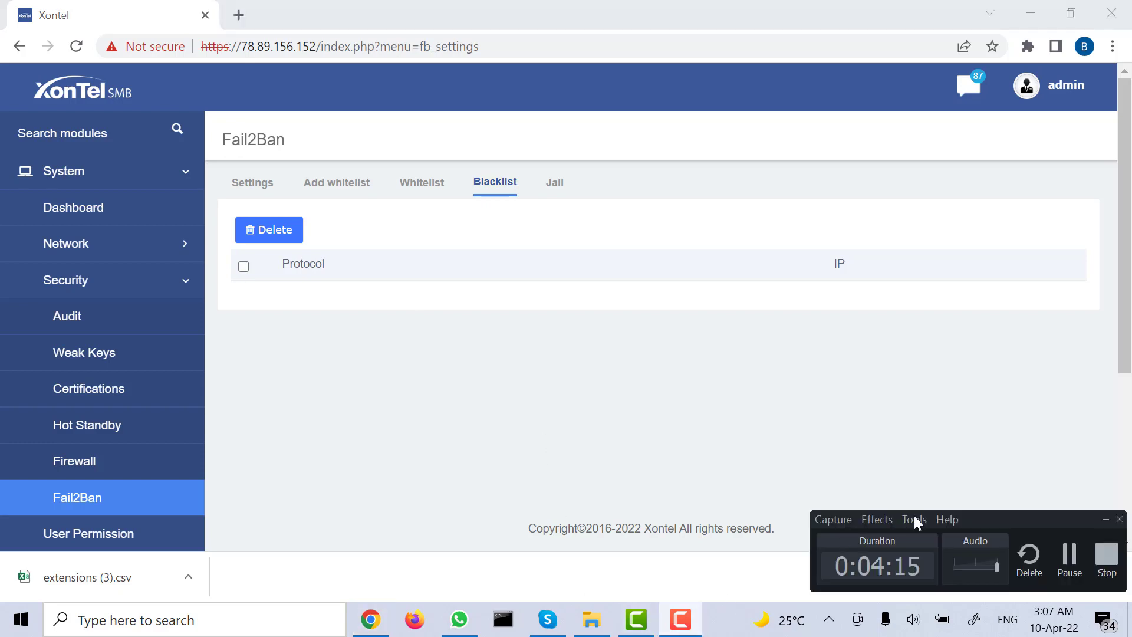